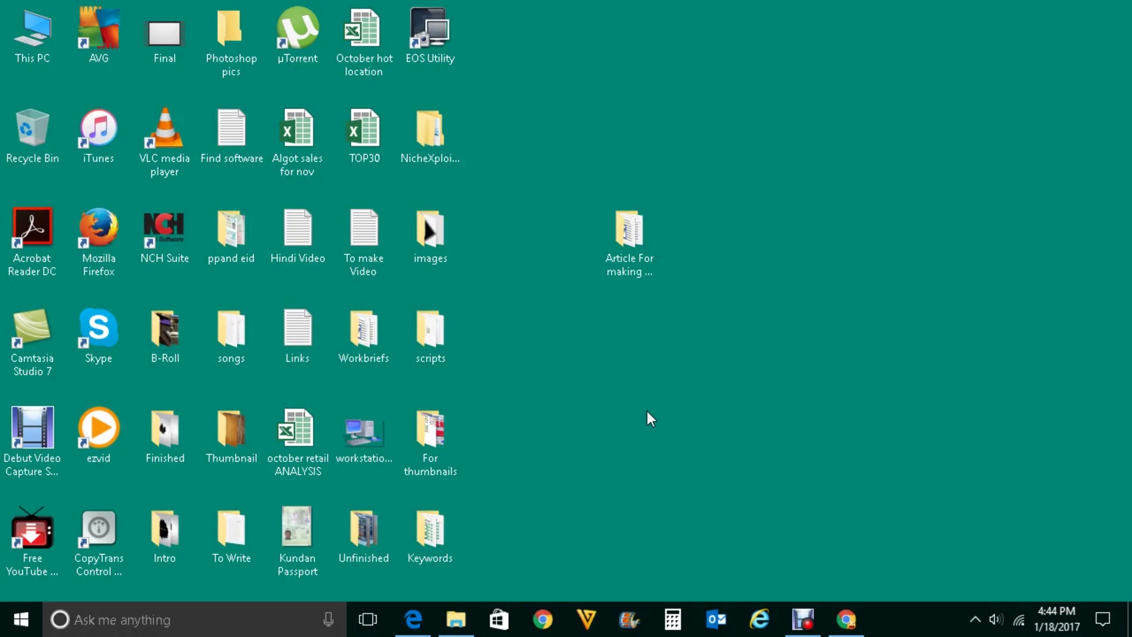
# - Bring the open 'New Tab - Google Chrome' window to the front from the taskbar
pyautogui.click(849, 629)
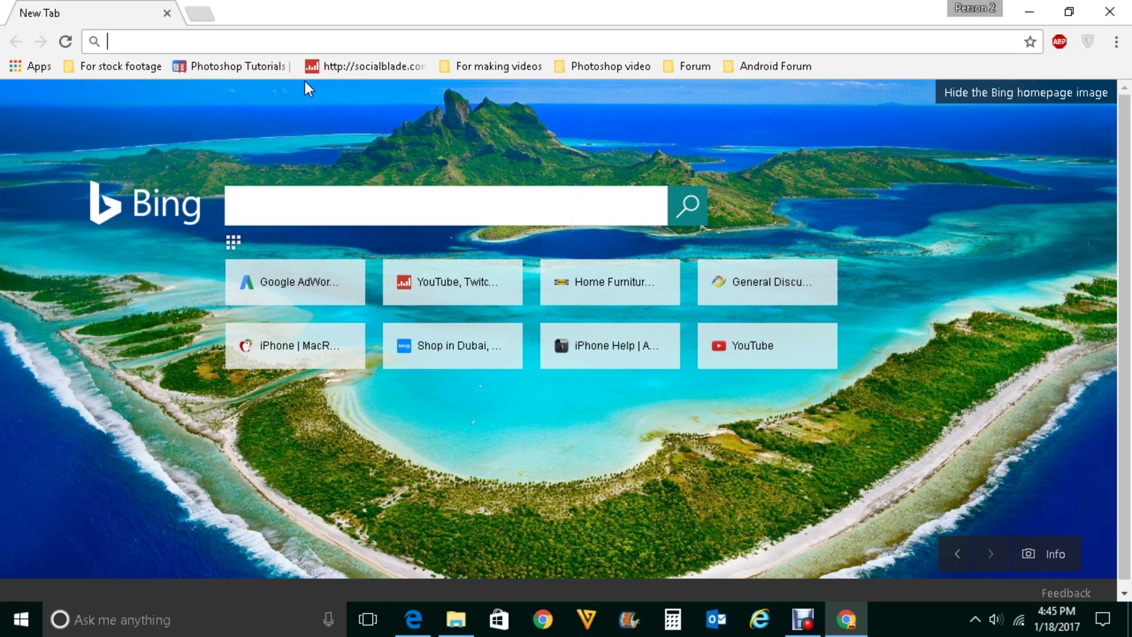
# - Go to myactivity.google.com in Chrome's address bar
pyautogui.write('myac')
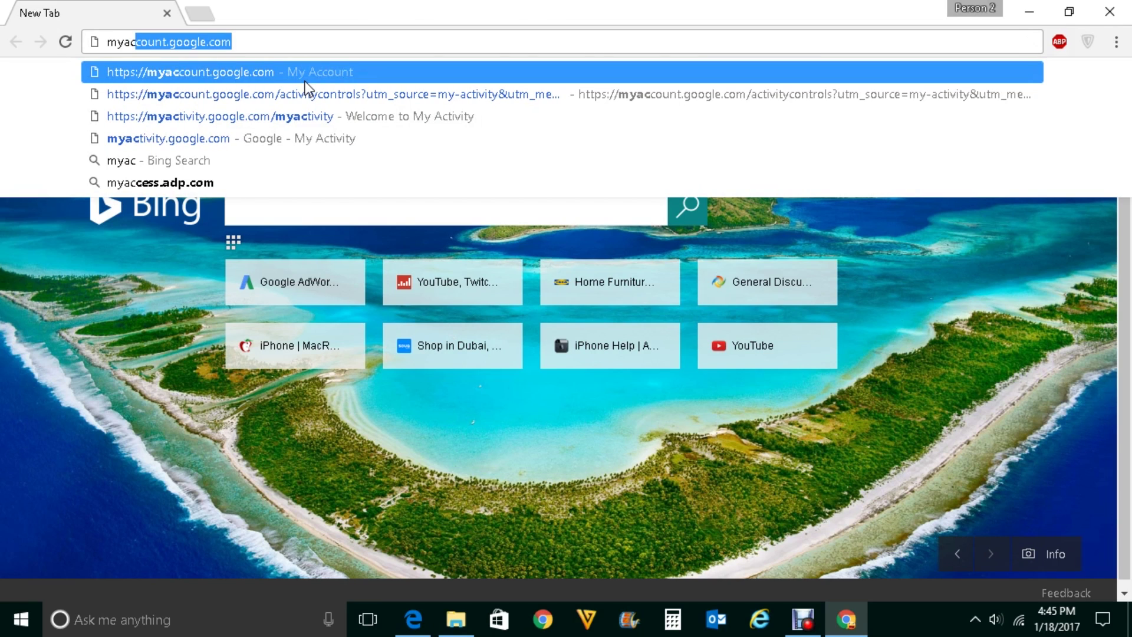
pyautogui.write('tivity')
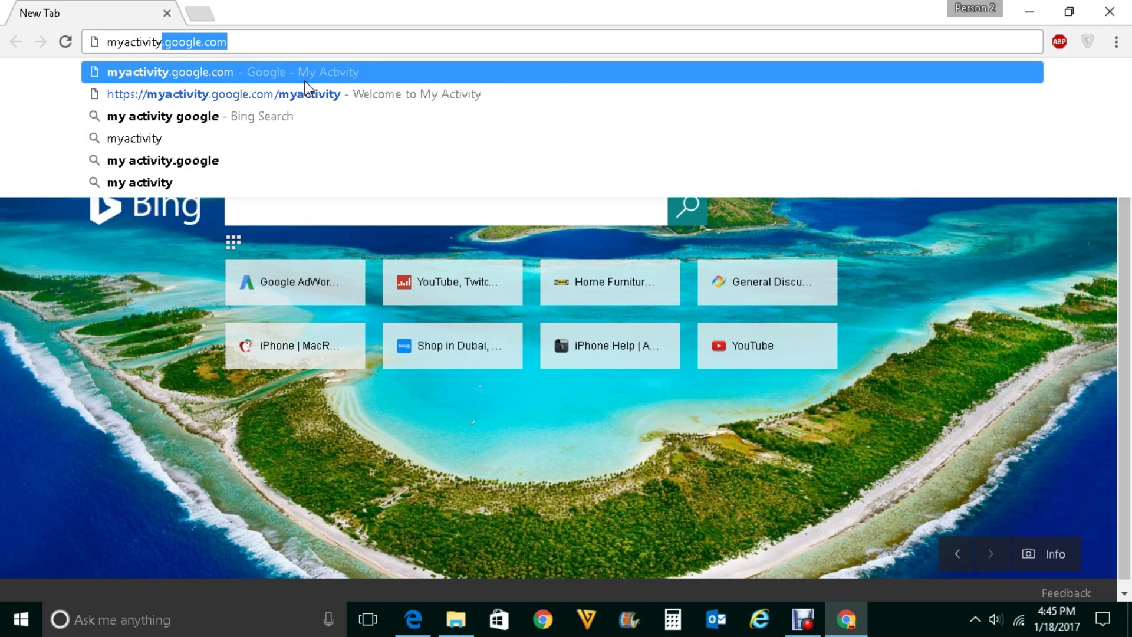
pyautogui.press('Right')
pyautogui.press('Return')
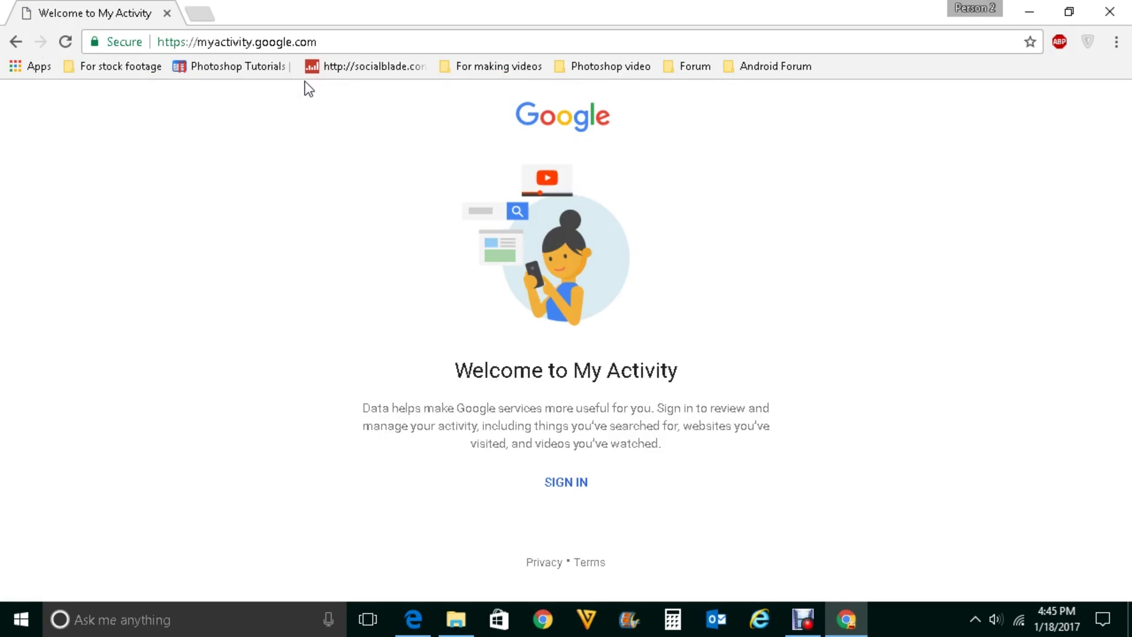
# - Sign in to My Activity with the account's e-mail address and password
pyautogui.click(566, 487)
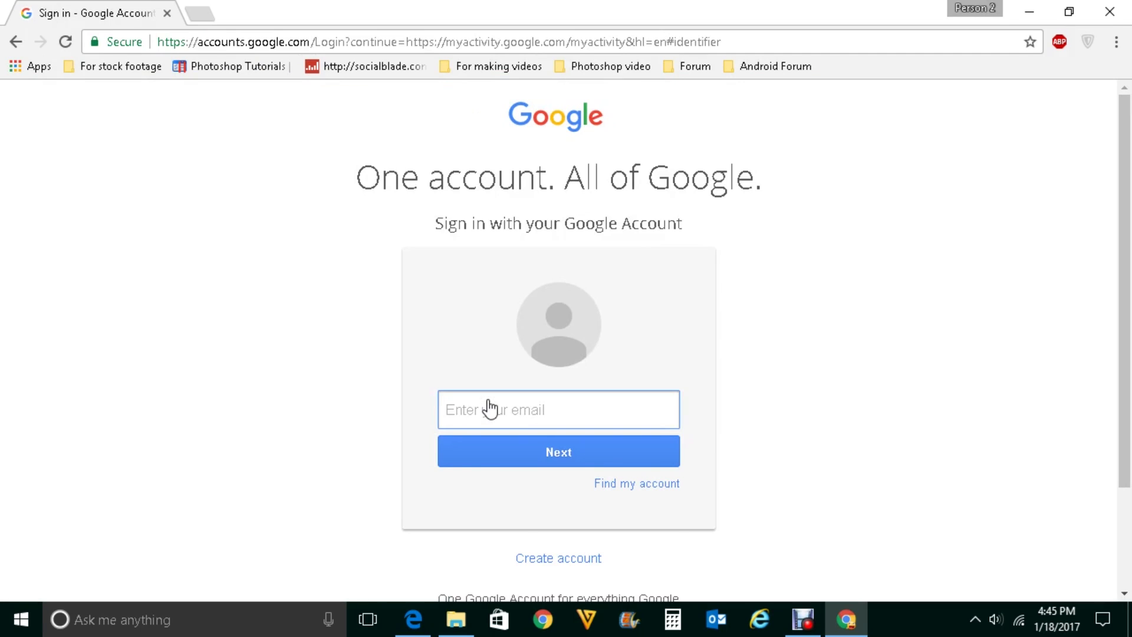
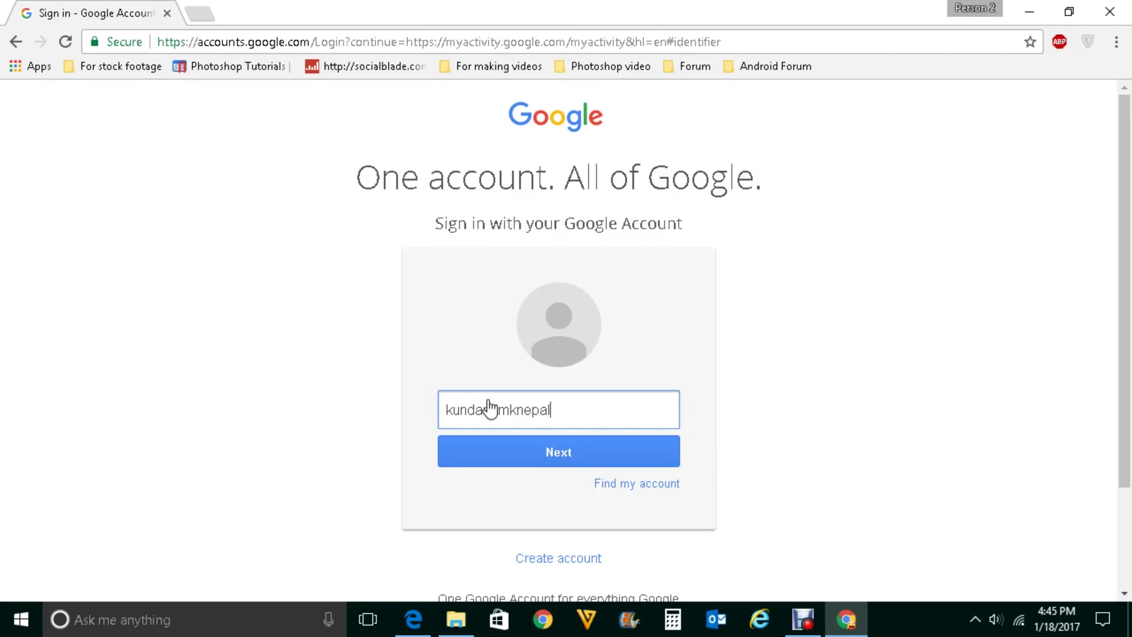
pyautogui.press('Return')
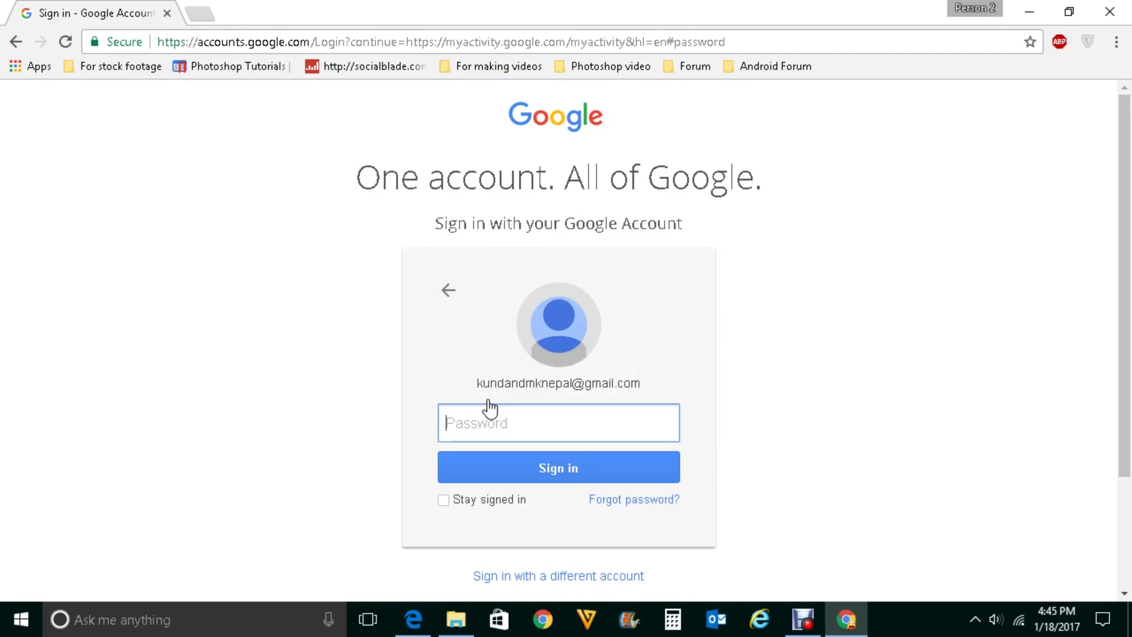
pyautogui.write('********')
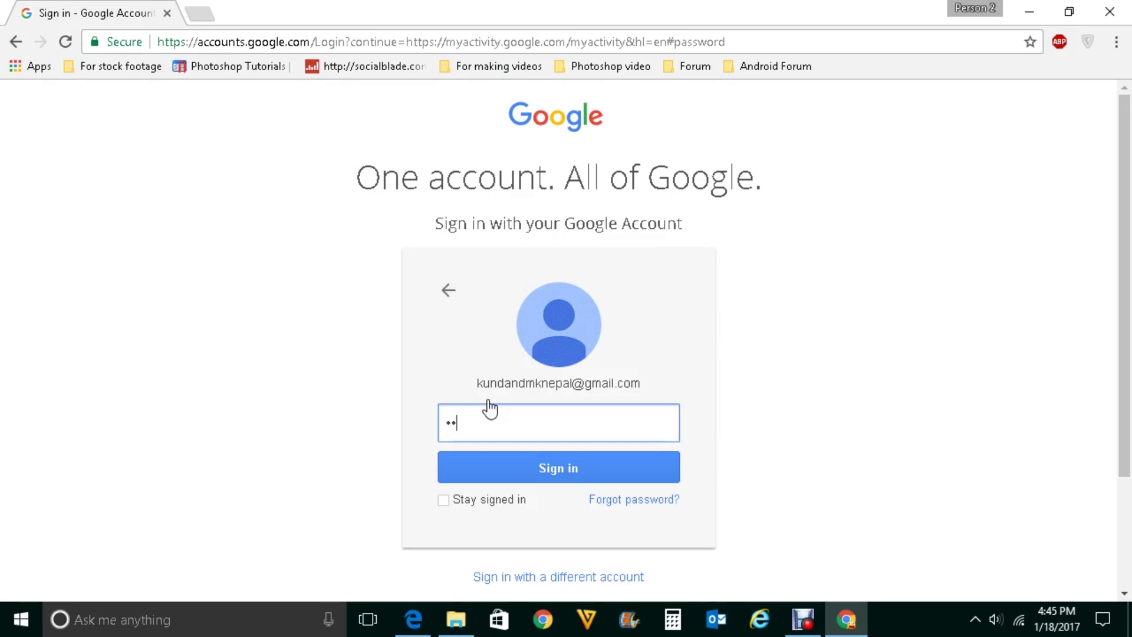
pyautogui.write('**')
pyautogui.click(539, 471)
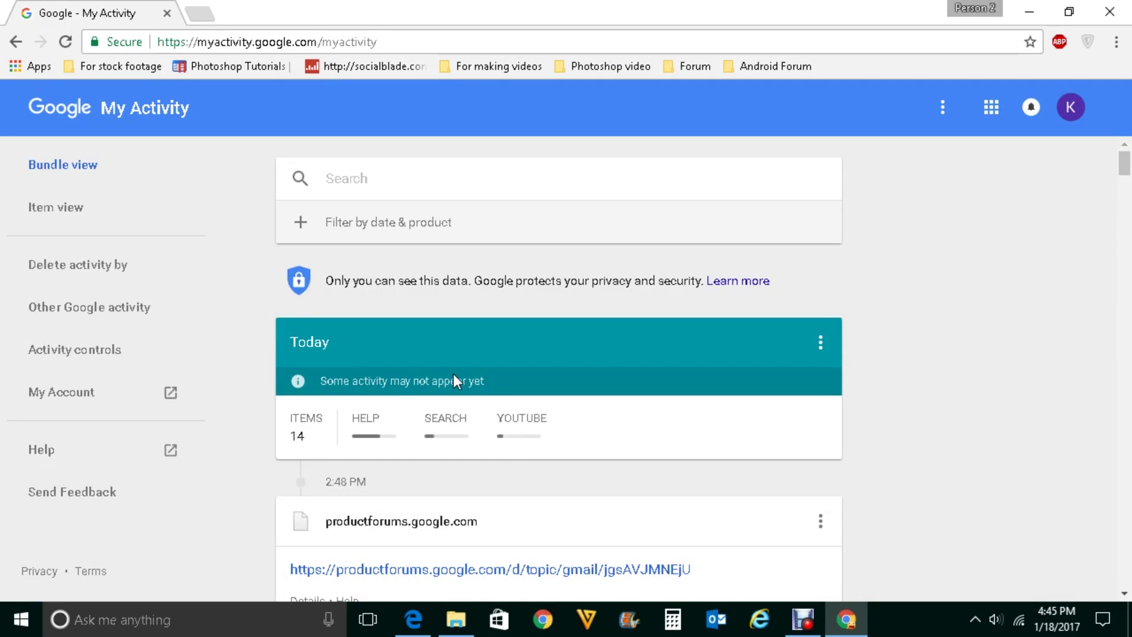
# - Scroll through Today's 14 and Yesterday's 34 activity items, then back to the top
pyautogui.scroll(-1, 558, 420)
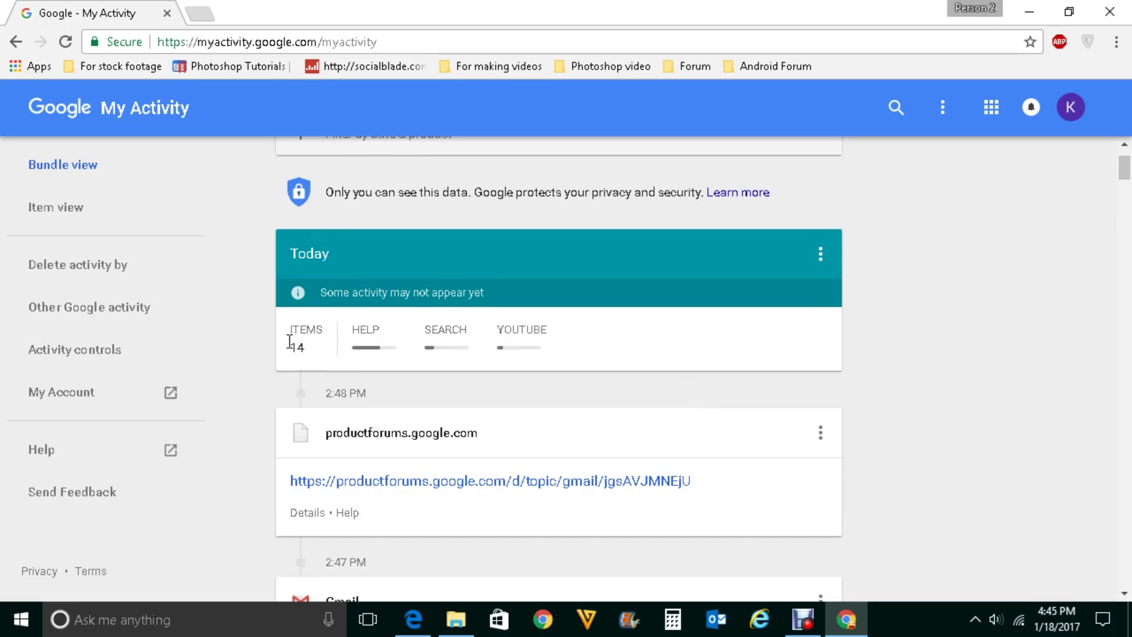
pyautogui.moveTo(1126, 158); pyautogui.dragTo(1126, 209)
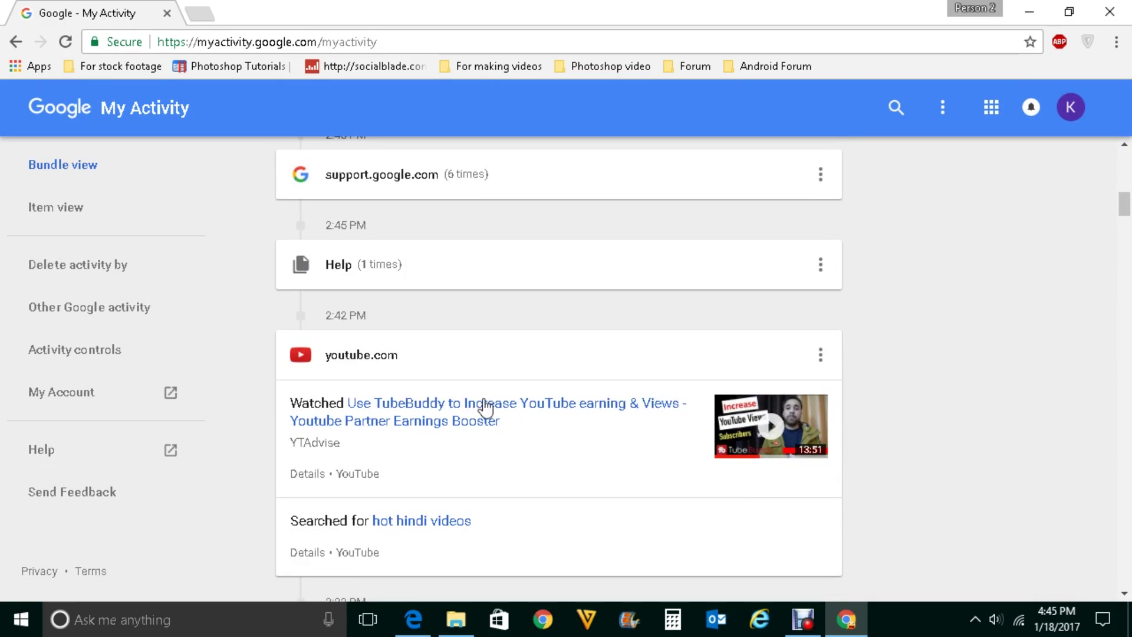
pyautogui.moveTo(1124, 207); pyautogui.dragTo(1123, 236)
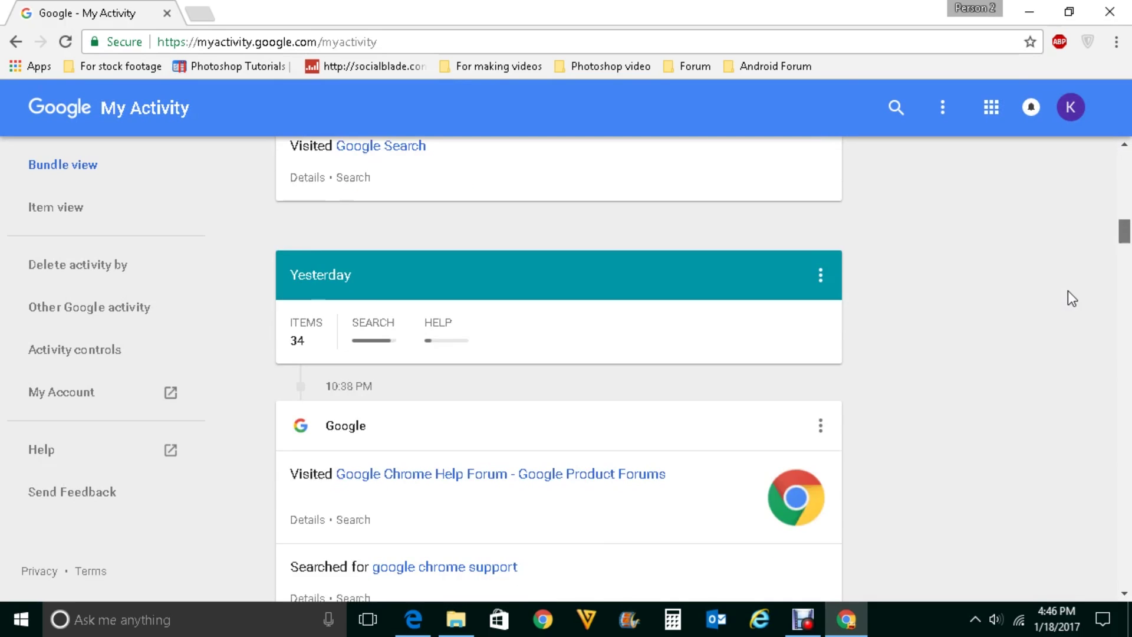
pyautogui.scroll(-1, 480, 480)
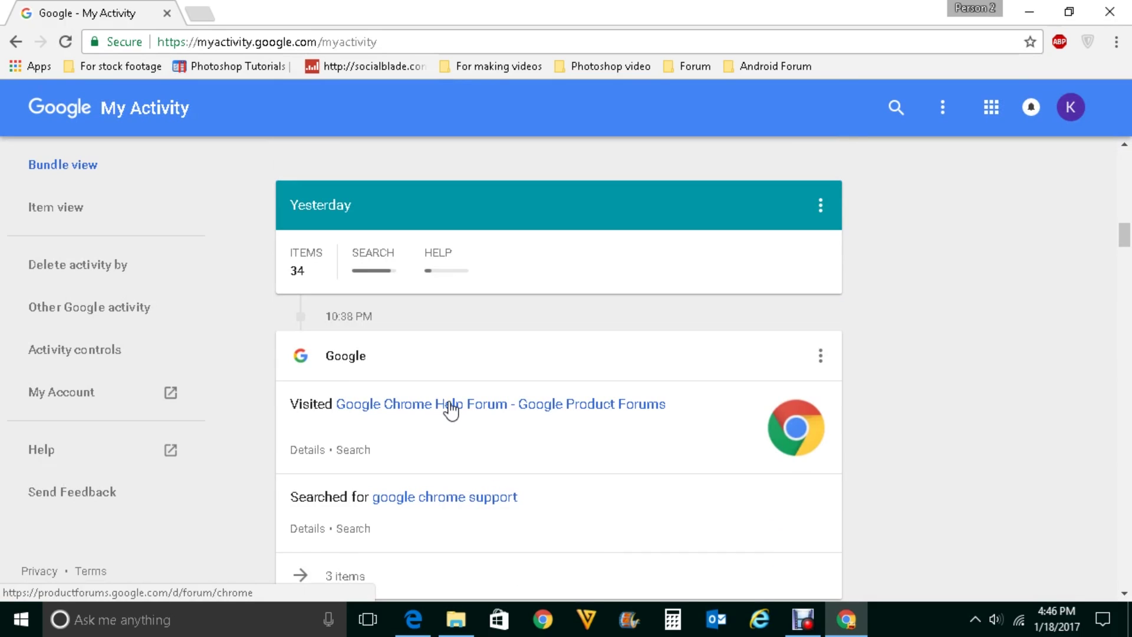
pyautogui.scroll(10, 450, 410)
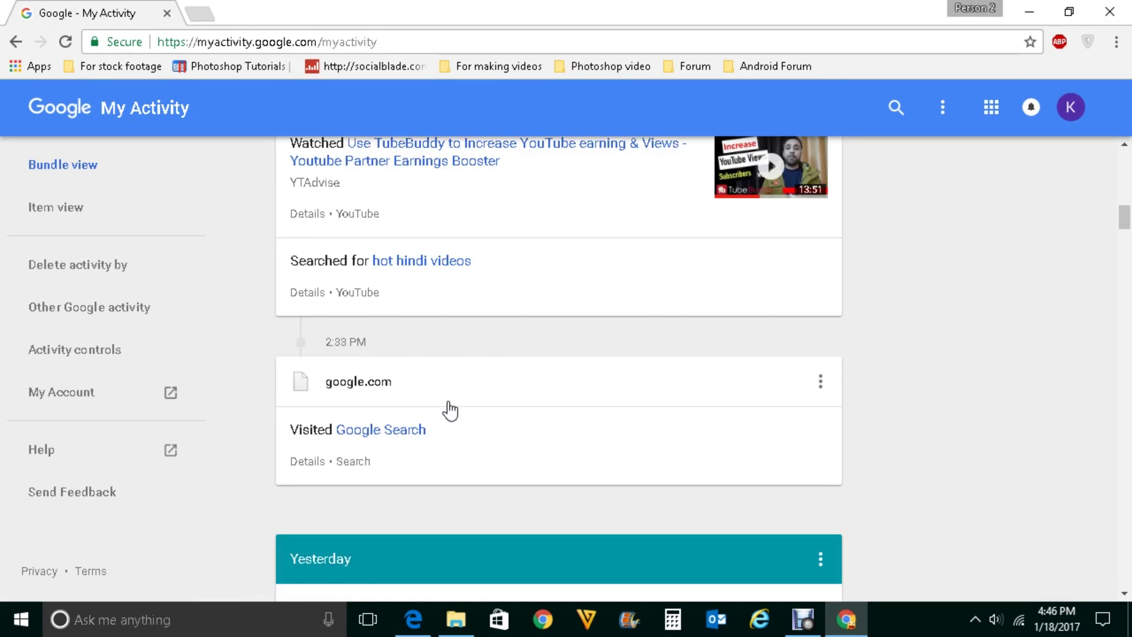
pyautogui.scroll(15, 450, 410)
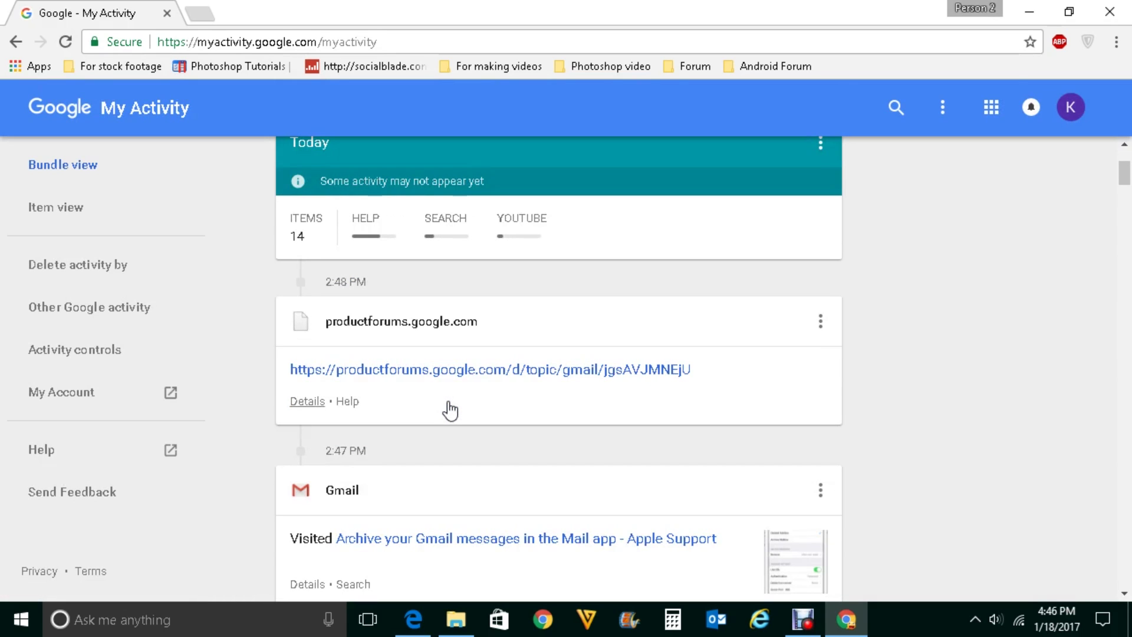
pyautogui.scroll(4, 450, 407)
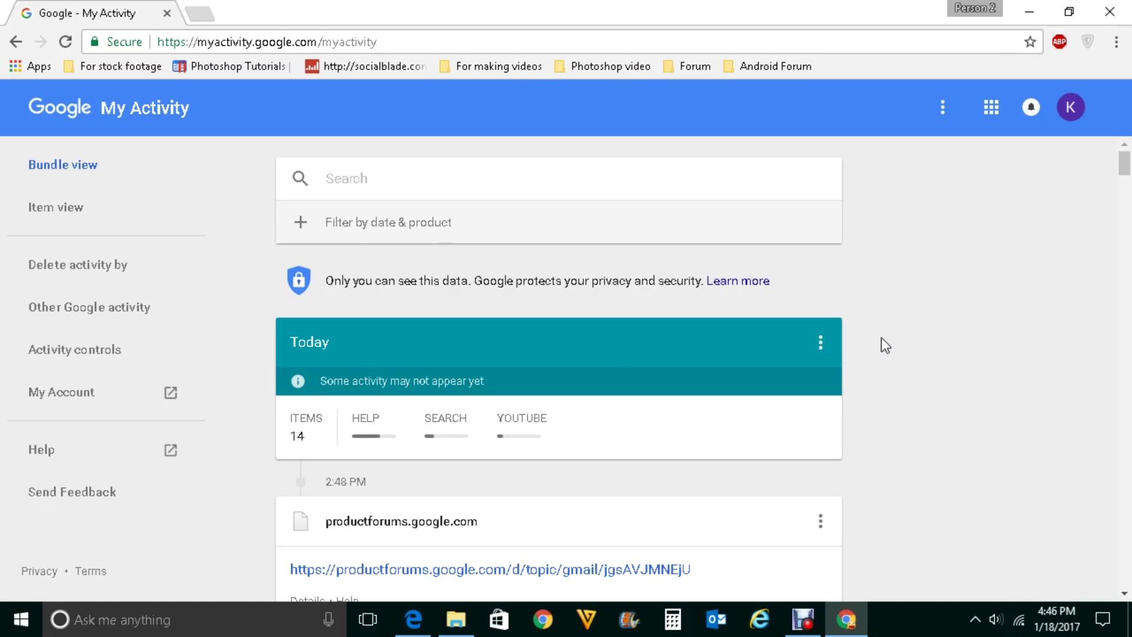
# - Delete all of Today's January 18 activity, then go to the Delete activity by page
pyautogui.click(821, 348)
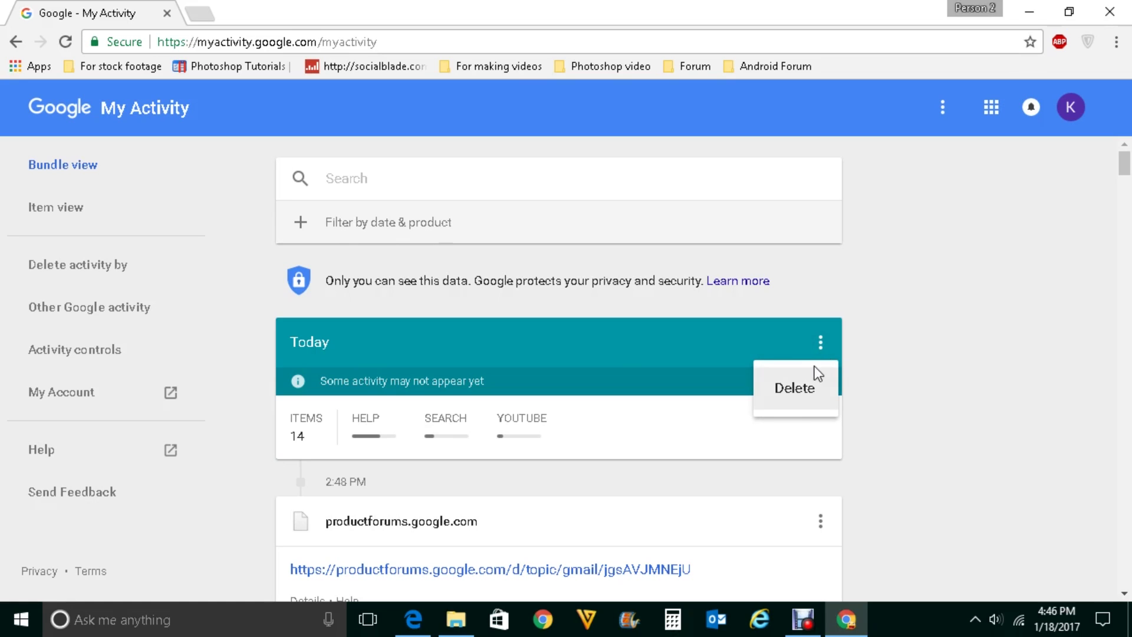
pyautogui.click(796, 399)
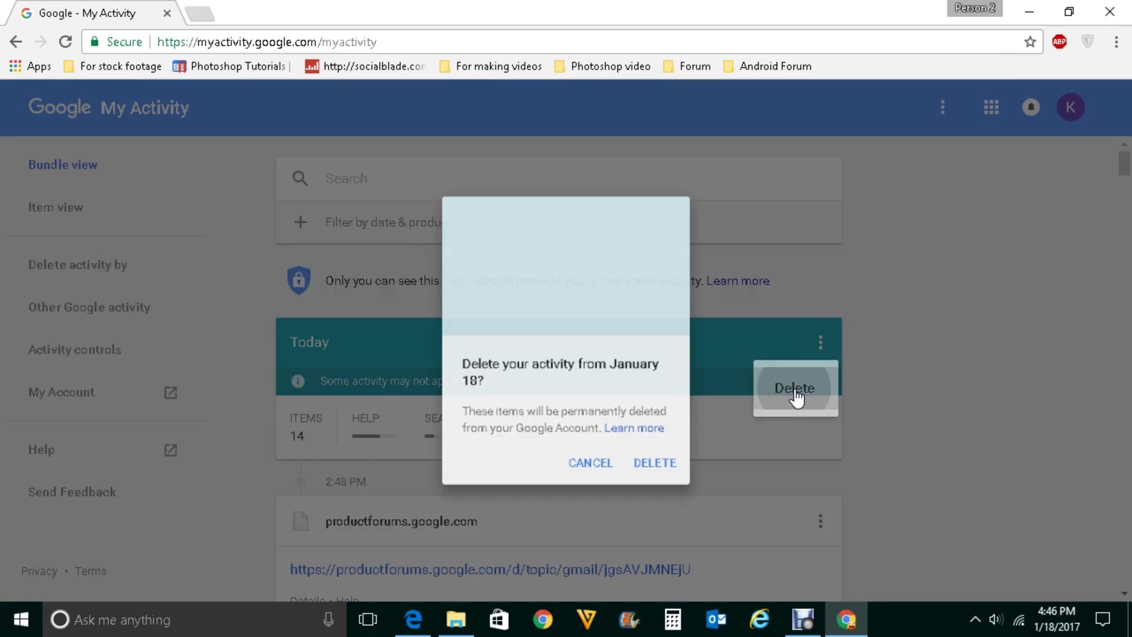
pyautogui.click(635, 482)
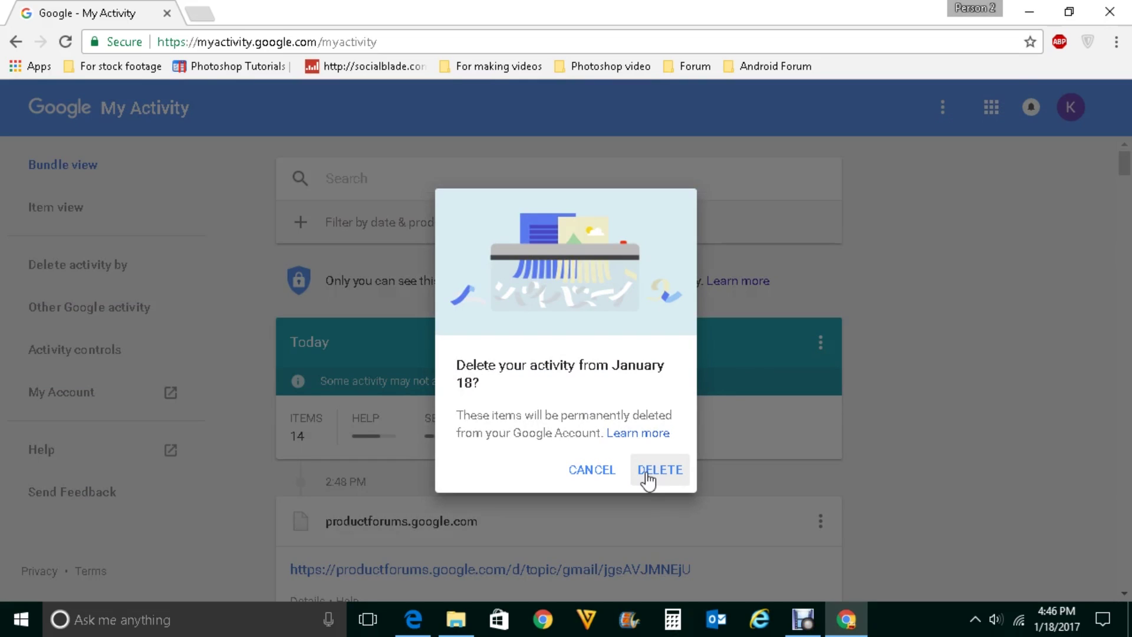
pyautogui.click(975, 431)
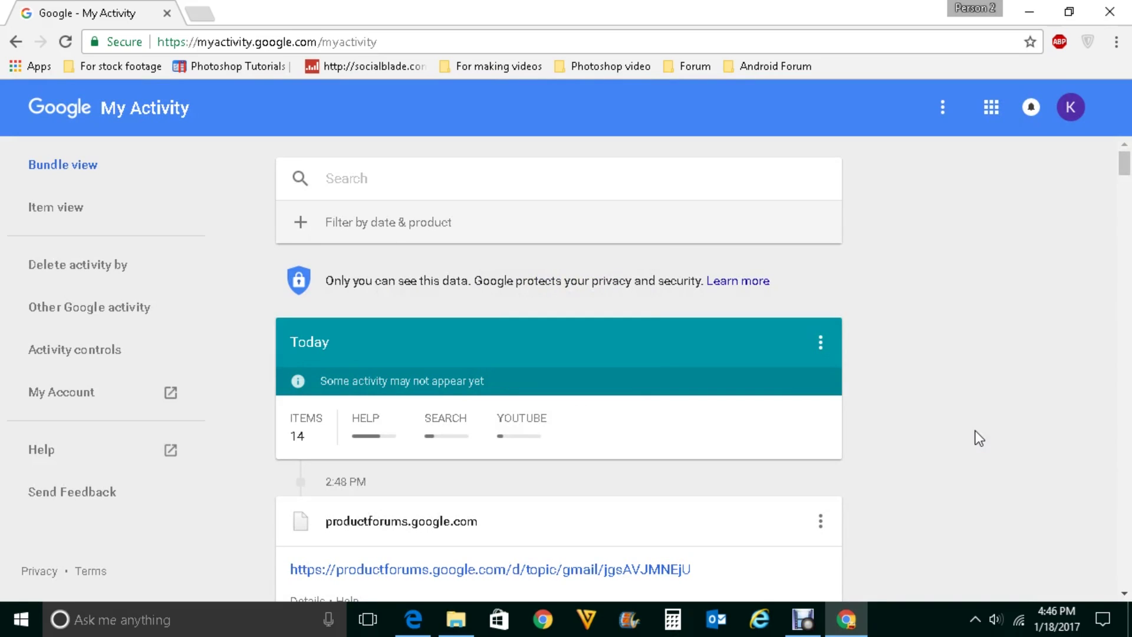
pyautogui.click(67, 270)
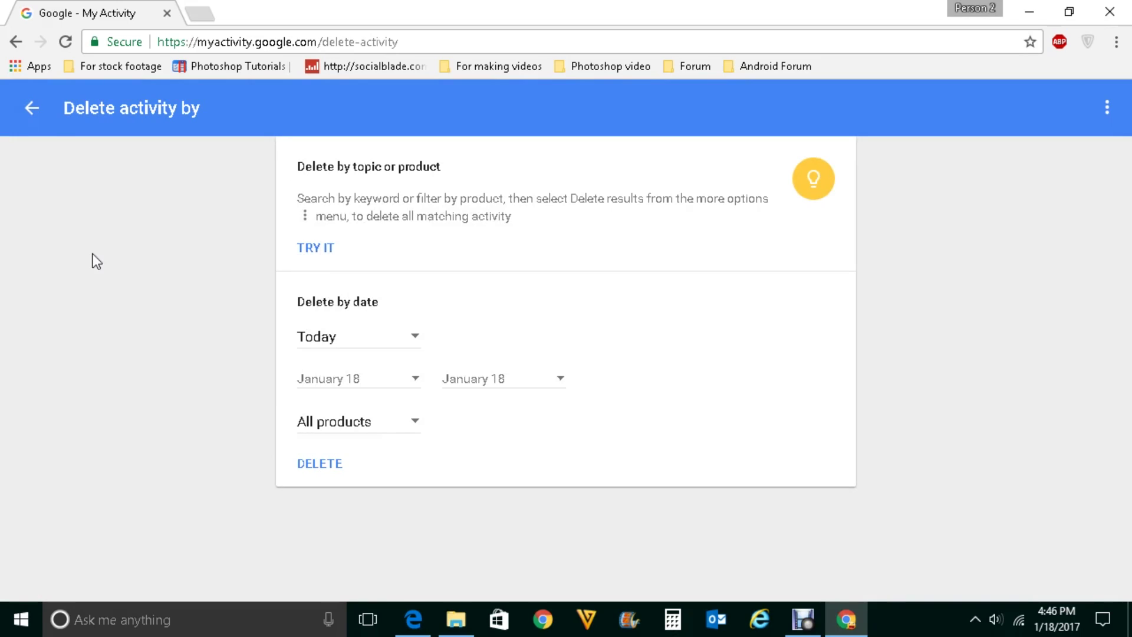
# - Set Delete by date to a custom January 1 – January 18 range covering All products
pyautogui.click(404, 385)
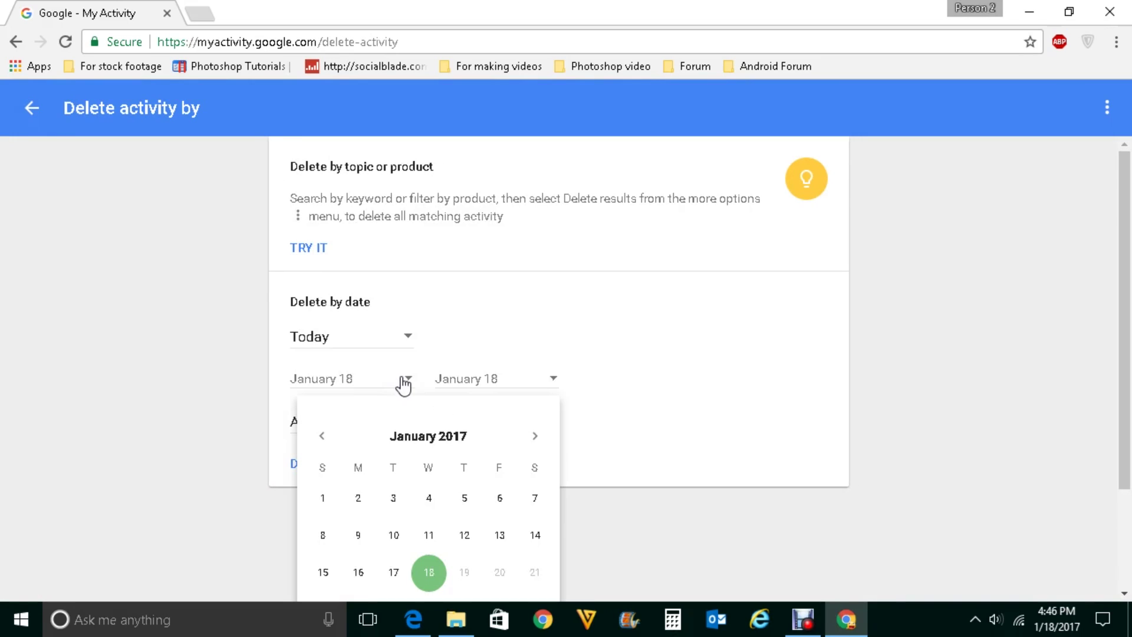
pyautogui.click(323, 499)
pyautogui.click(531, 384)
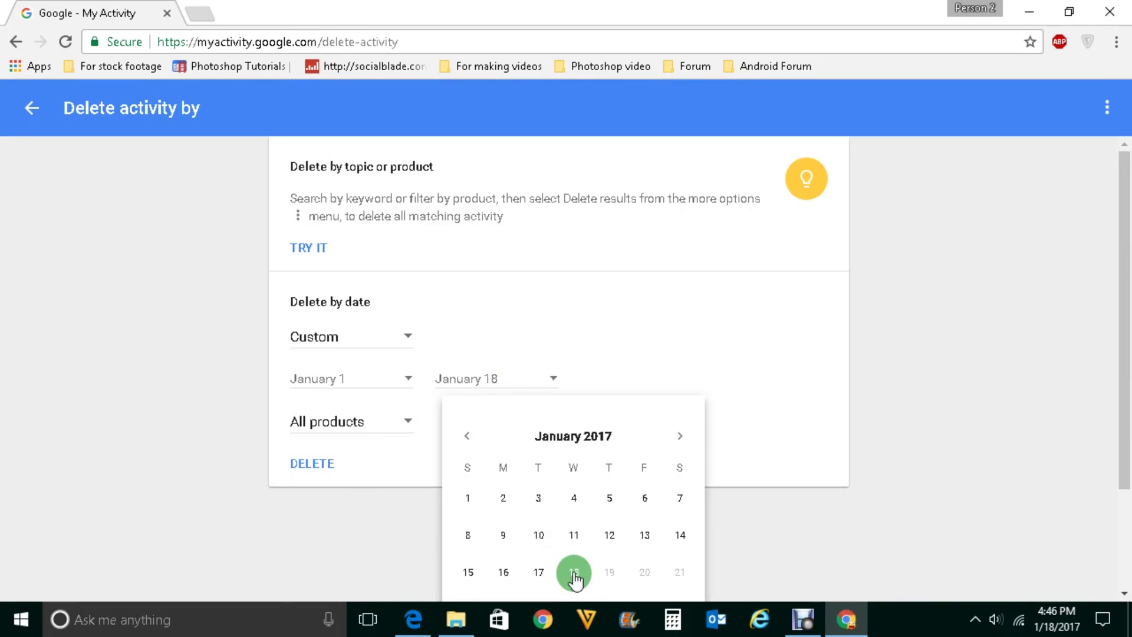
pyautogui.click(764, 443)
pyautogui.click(419, 428)
pyautogui.moveTo(436, 458); pyautogui.dragTo(424, 547)
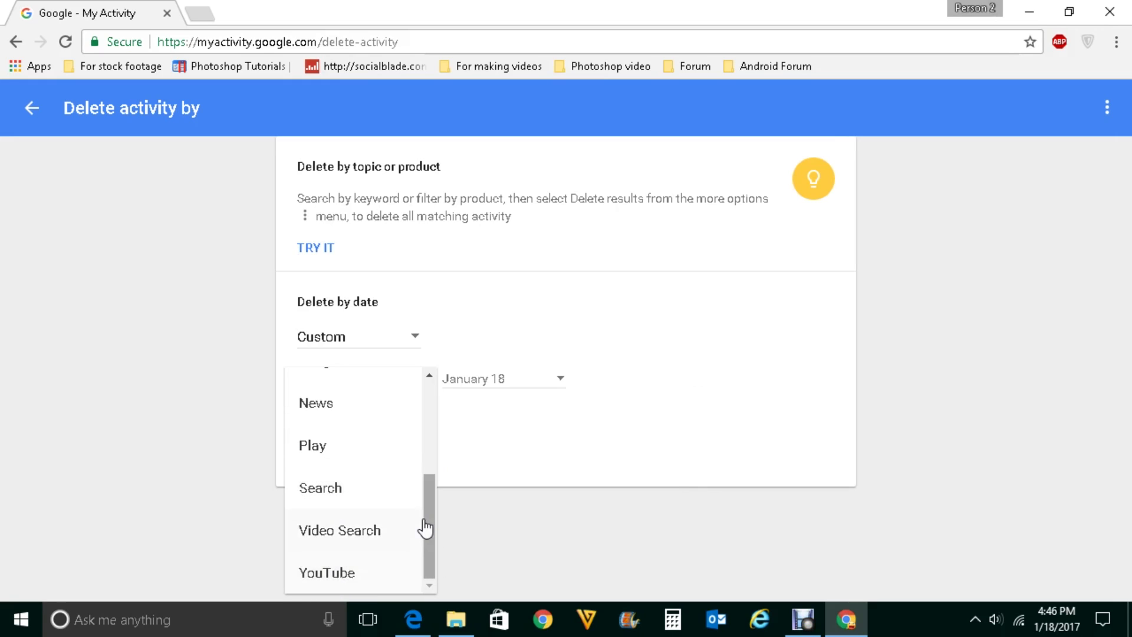
pyautogui.scroll(5, 407, 425)
pyautogui.click(356, 397)
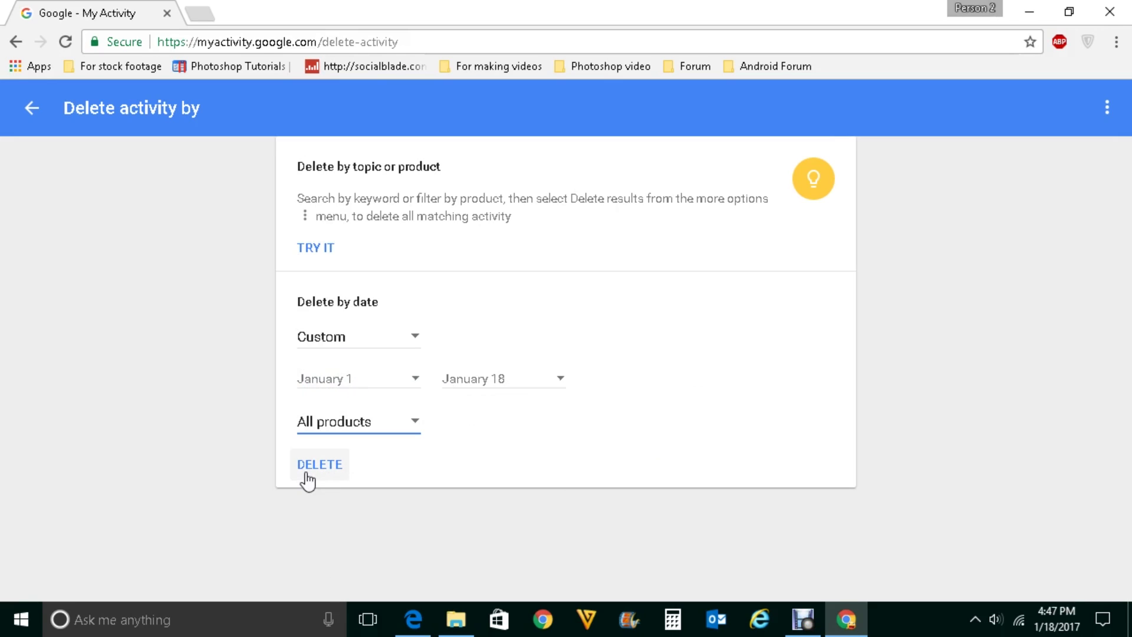
# - Start deleting the January 1–18 activity, close the confirmation, and return to My Activity
pyautogui.click(323, 466)
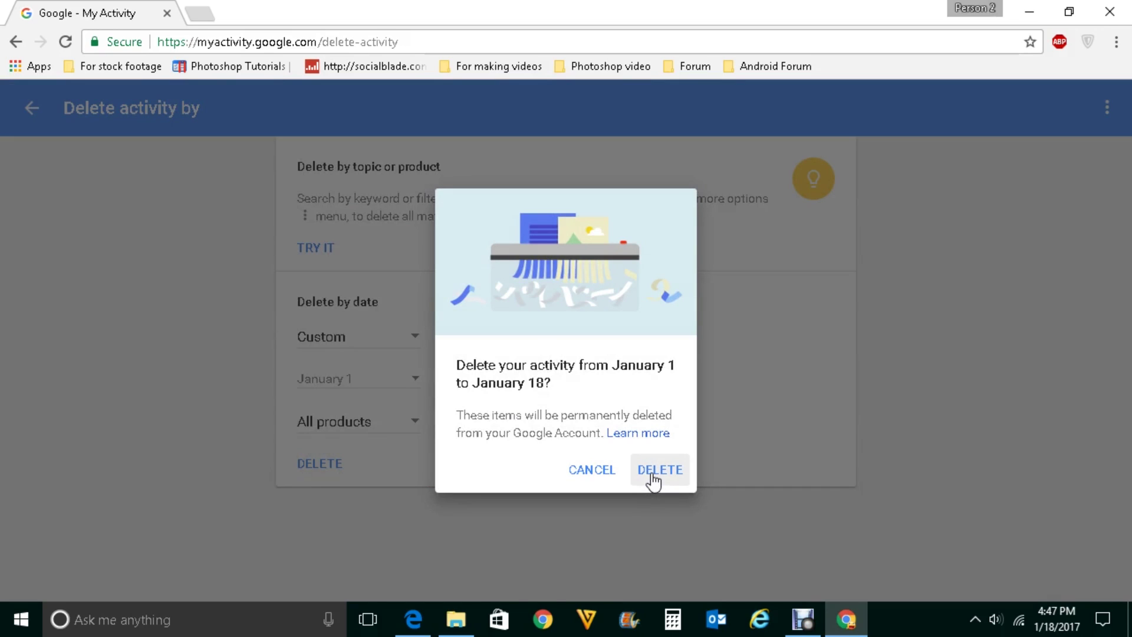
pyautogui.click(581, 475)
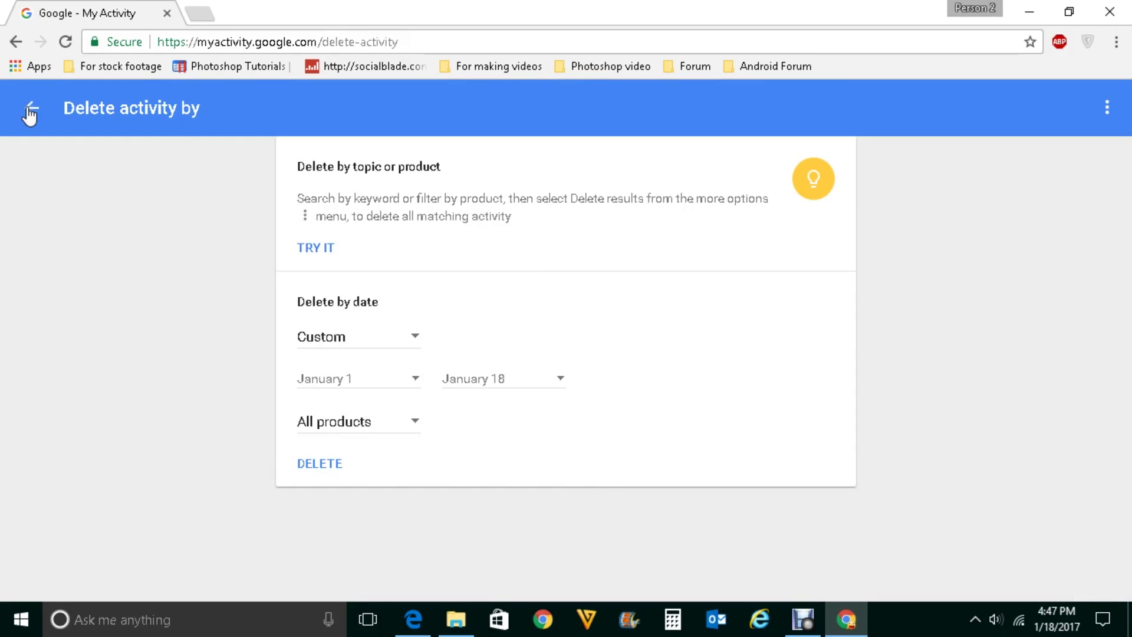
pyautogui.click(29, 112)
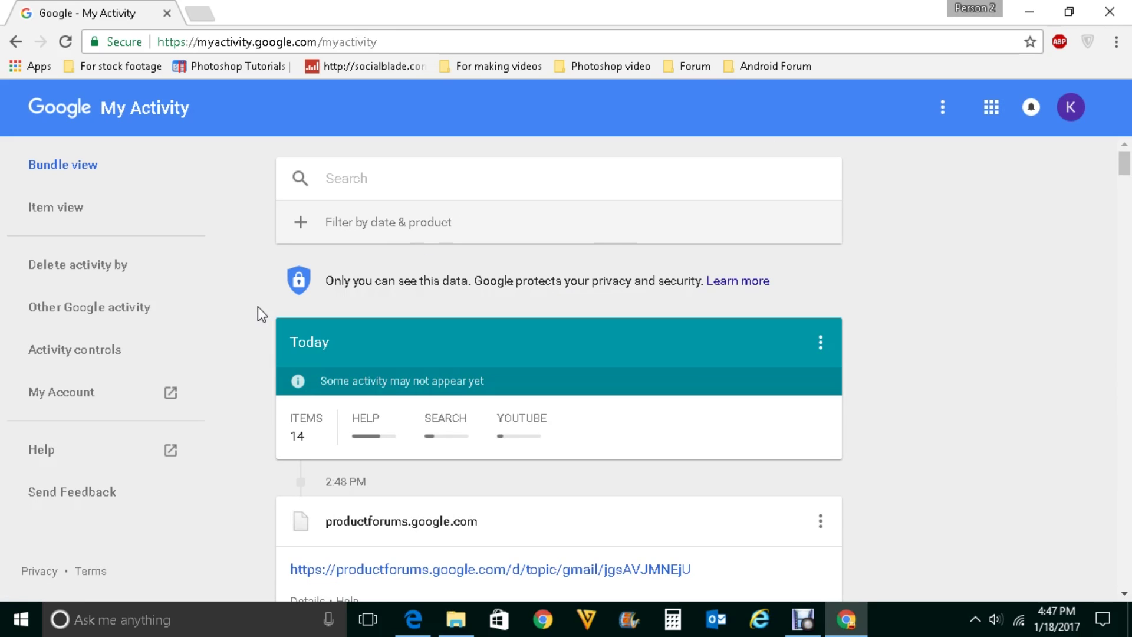
# - Turn off Web & App Activity in Activity controls and confirm pausing it
pyautogui.click(76, 357)
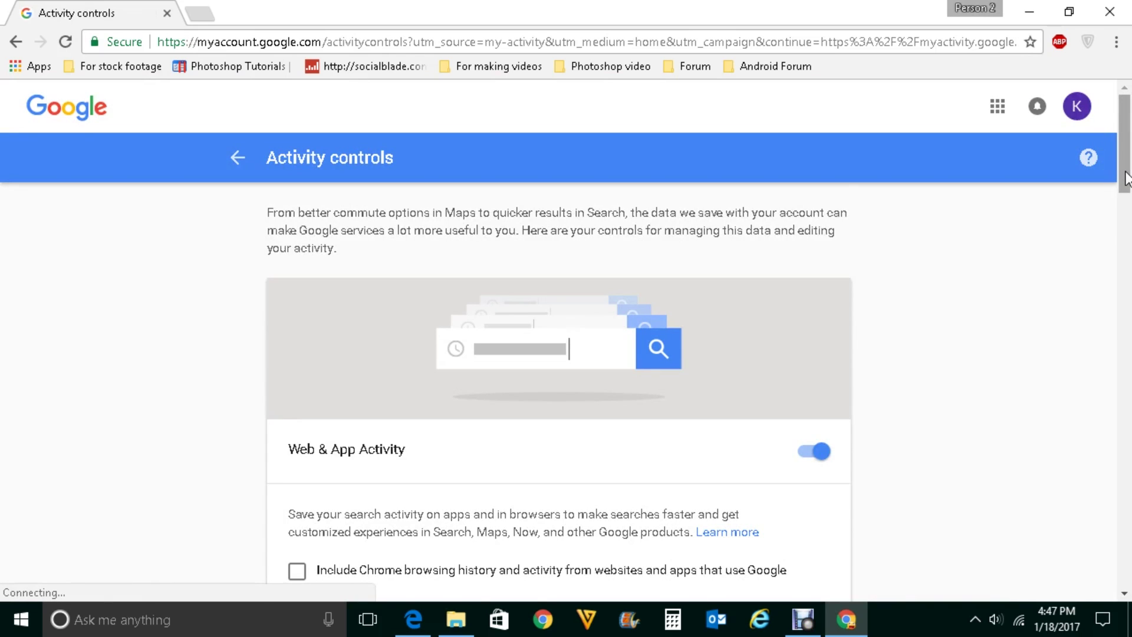
pyautogui.scroll(-4, 989, 295)
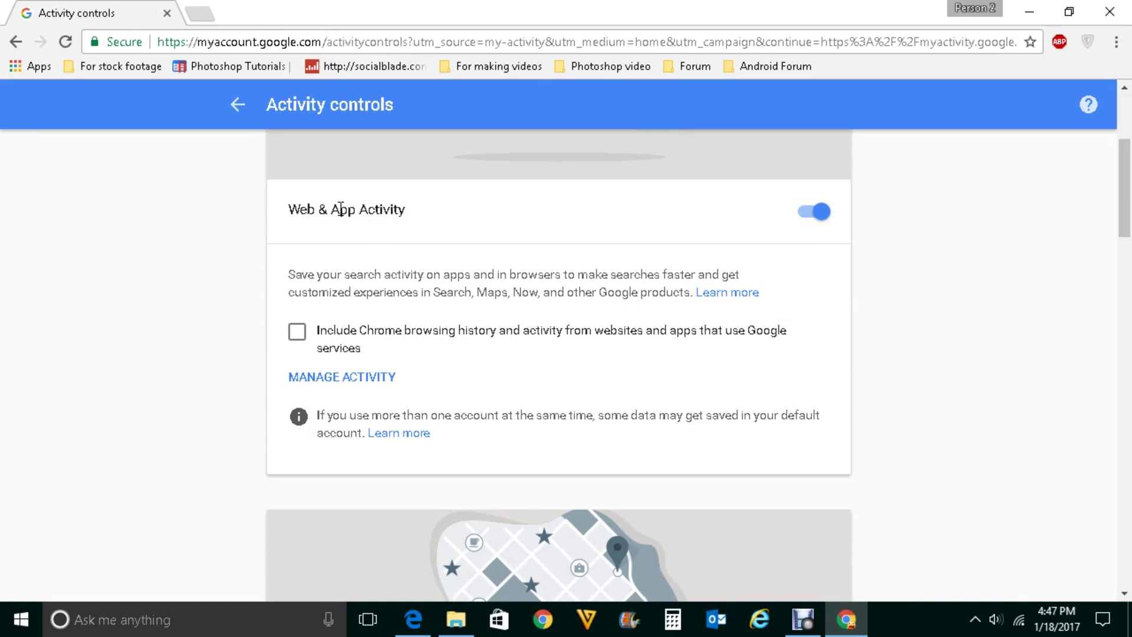
pyautogui.click(808, 222)
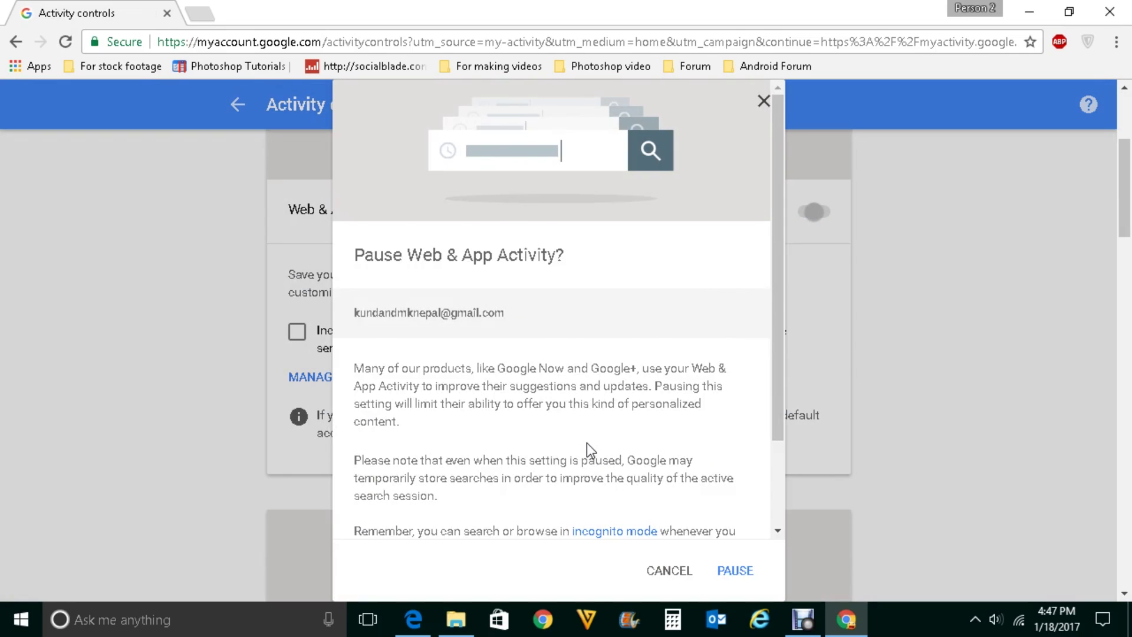
pyautogui.scroll(-2, 586, 444)
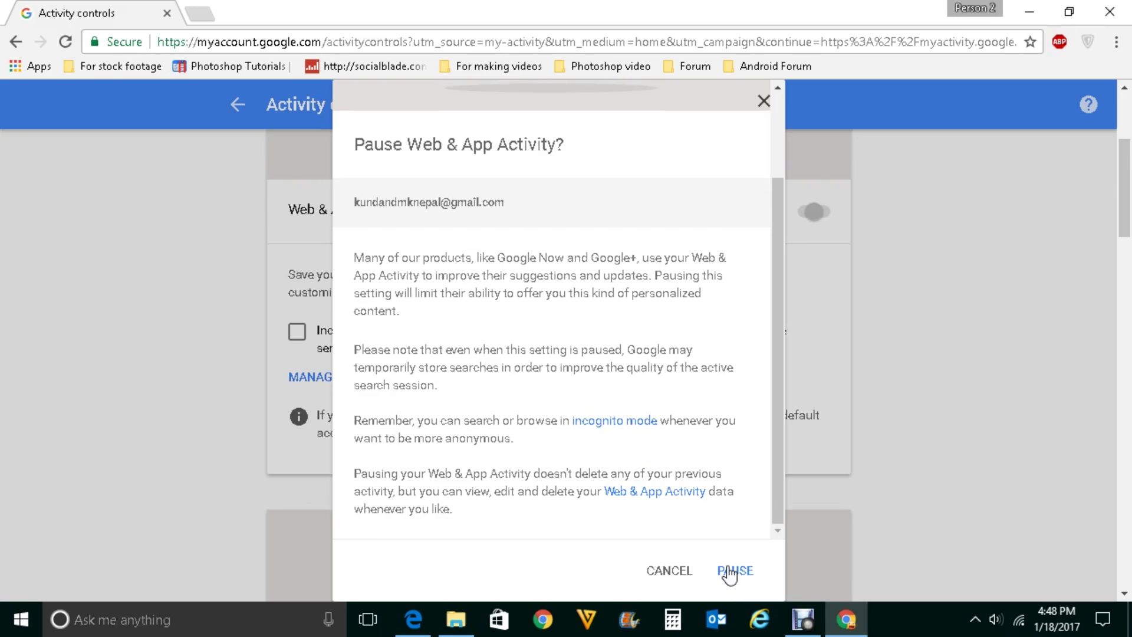
pyautogui.click(734, 575)
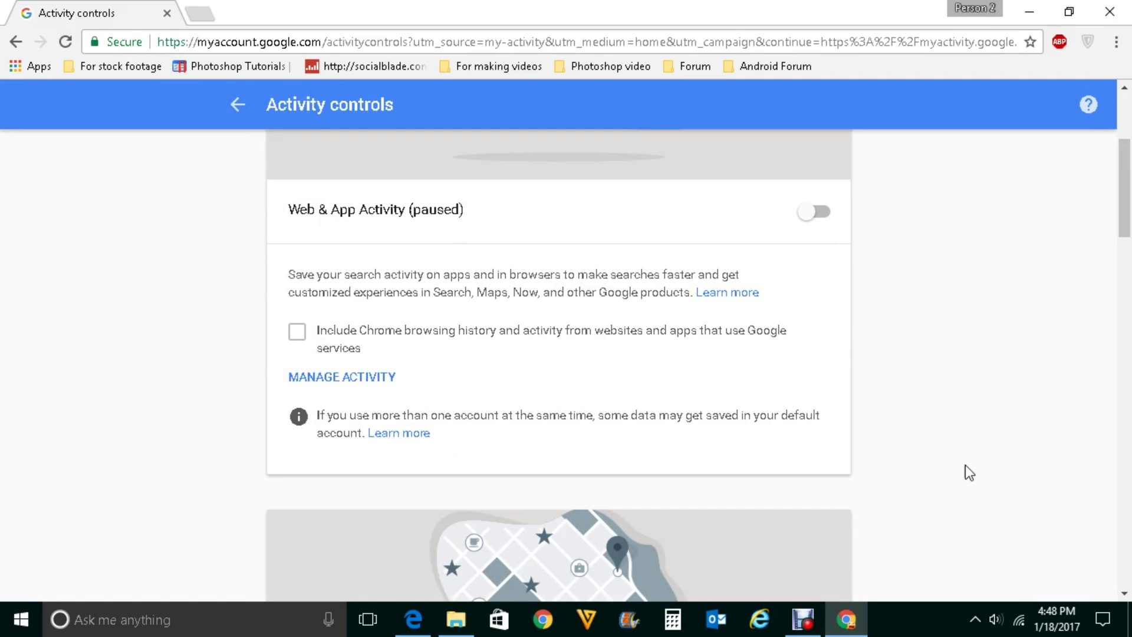
# - Switch off YouTube Search History and confirm pausing it
pyautogui.scroll(-15, 964, 487)
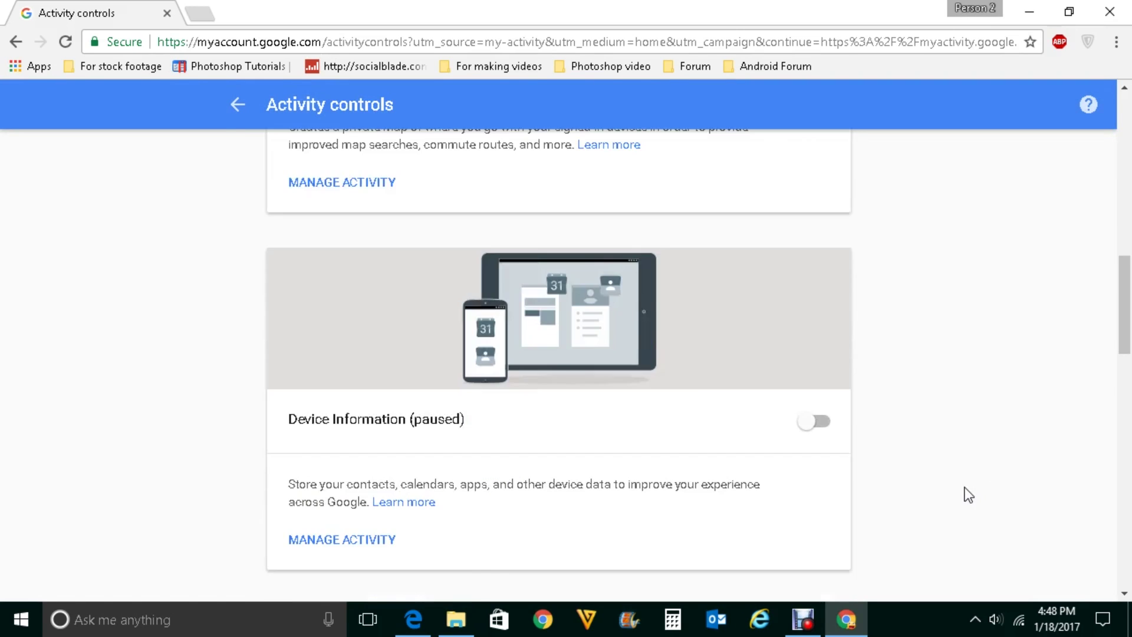
pyautogui.scroll(-8, 964, 487)
pyautogui.scroll(-2, 964, 487)
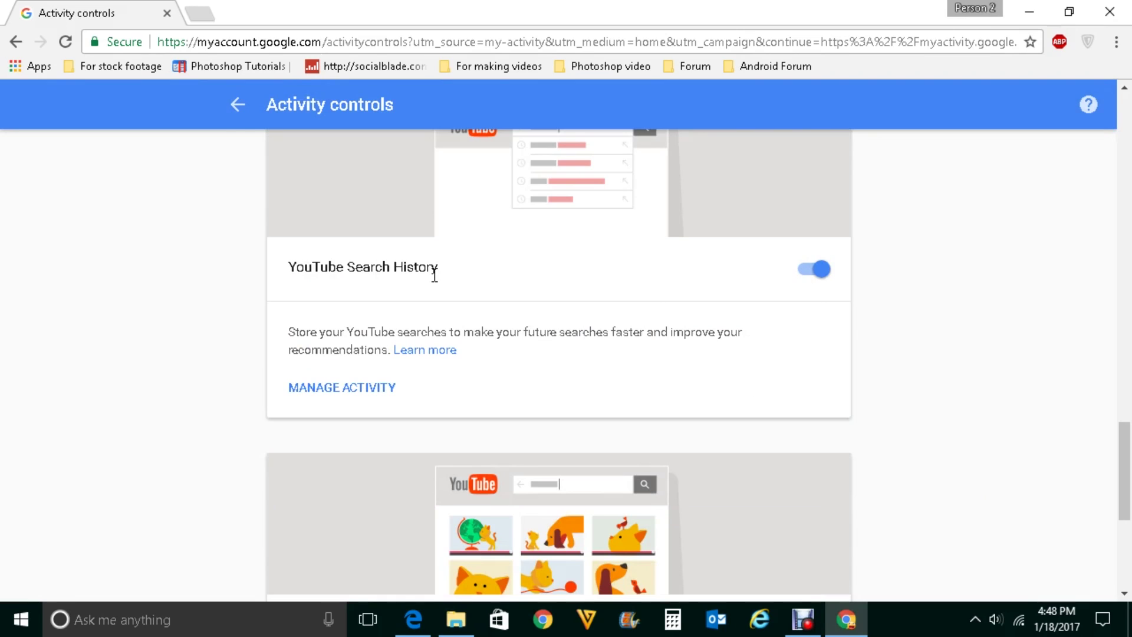
pyautogui.click(807, 280)
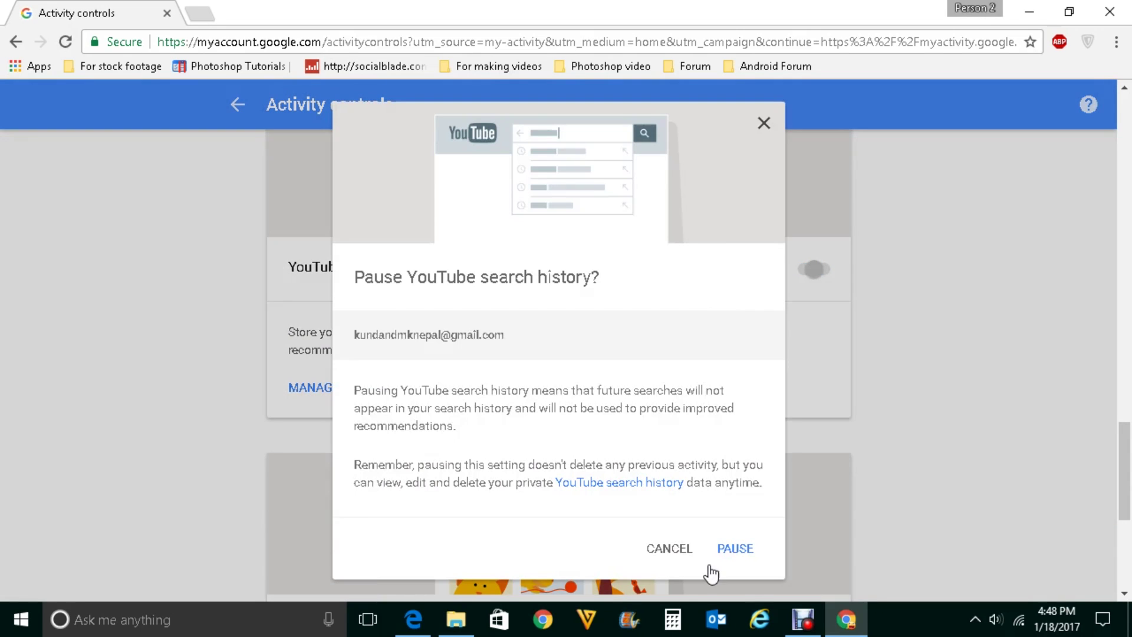
pyautogui.click(734, 551)
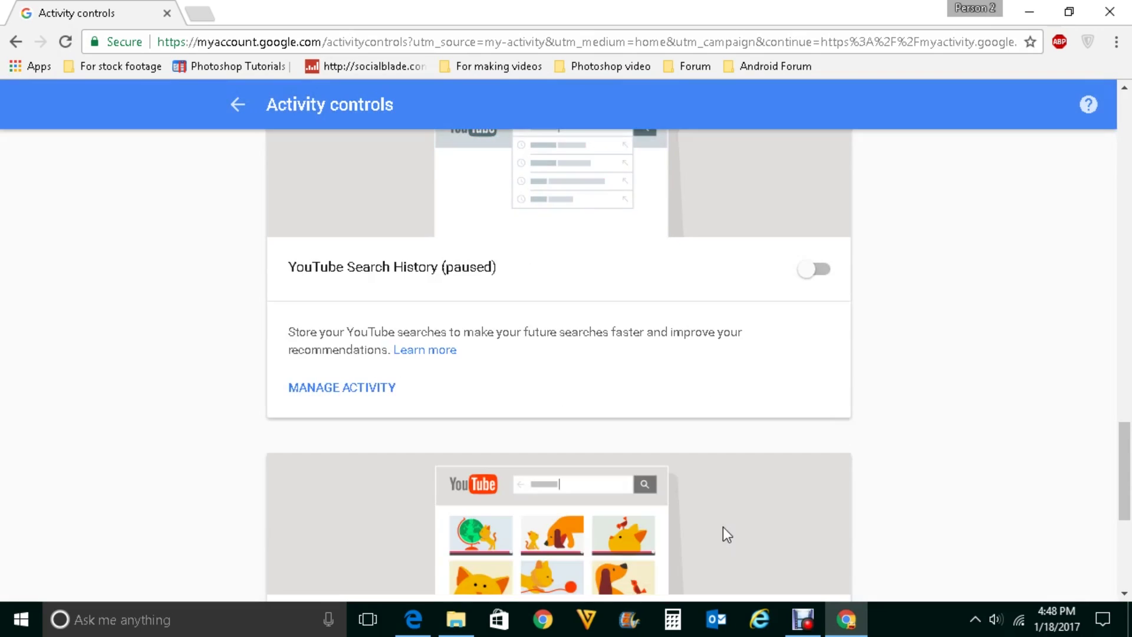
pyautogui.scroll(-3, 841, 522)
pyautogui.scroll(-1, 840, 522)
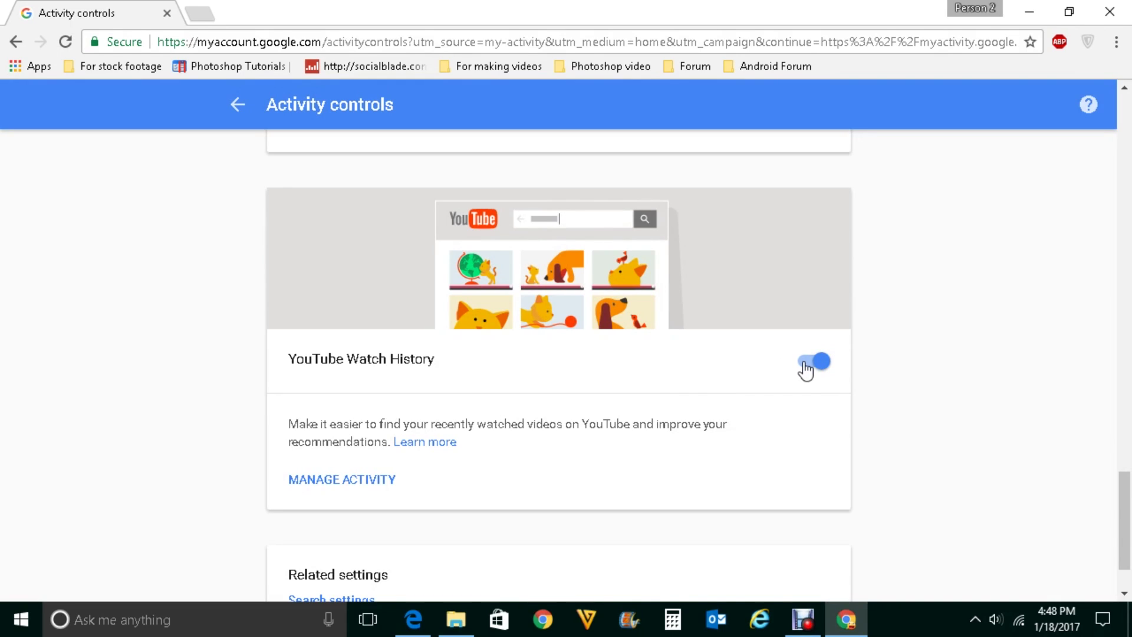
pyautogui.click(806, 370)
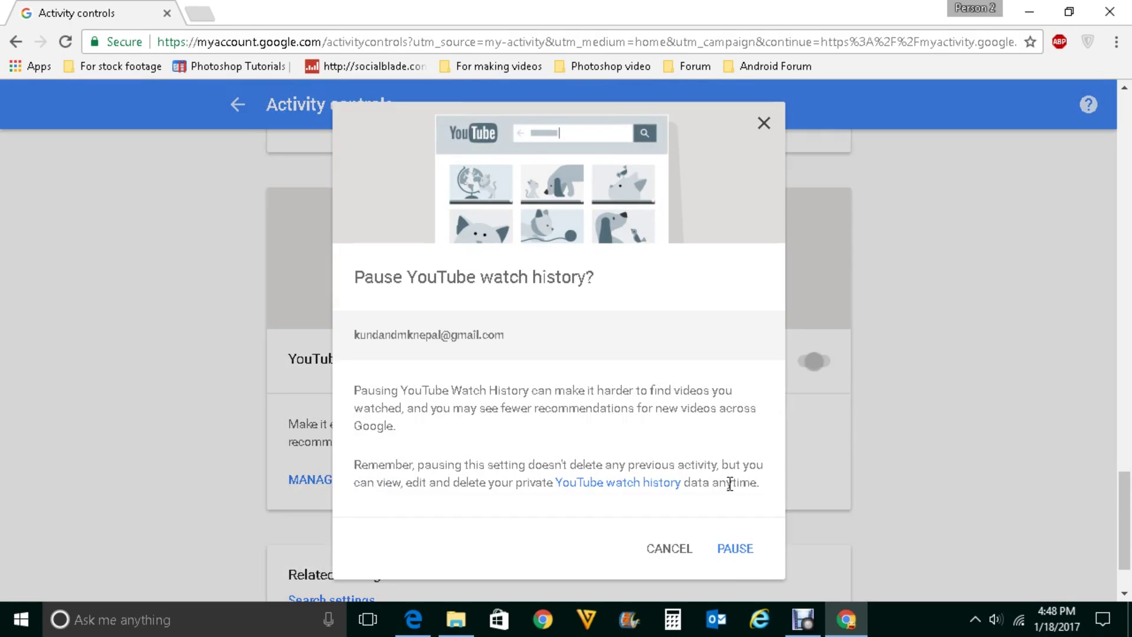
pyautogui.click(736, 548)
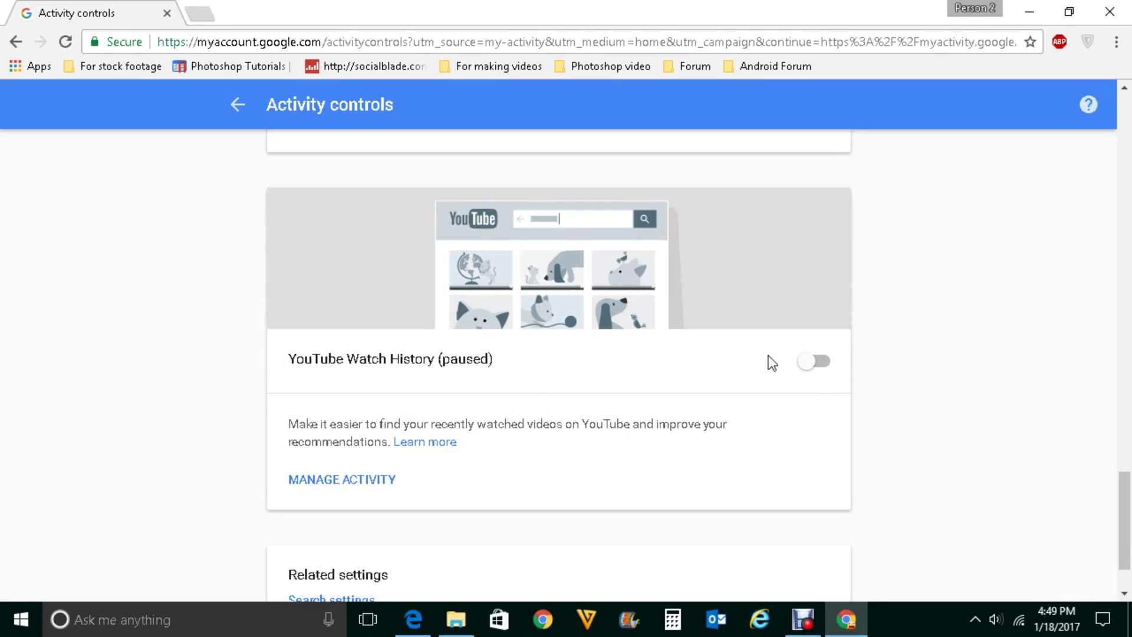
pyautogui.click(825, 365)
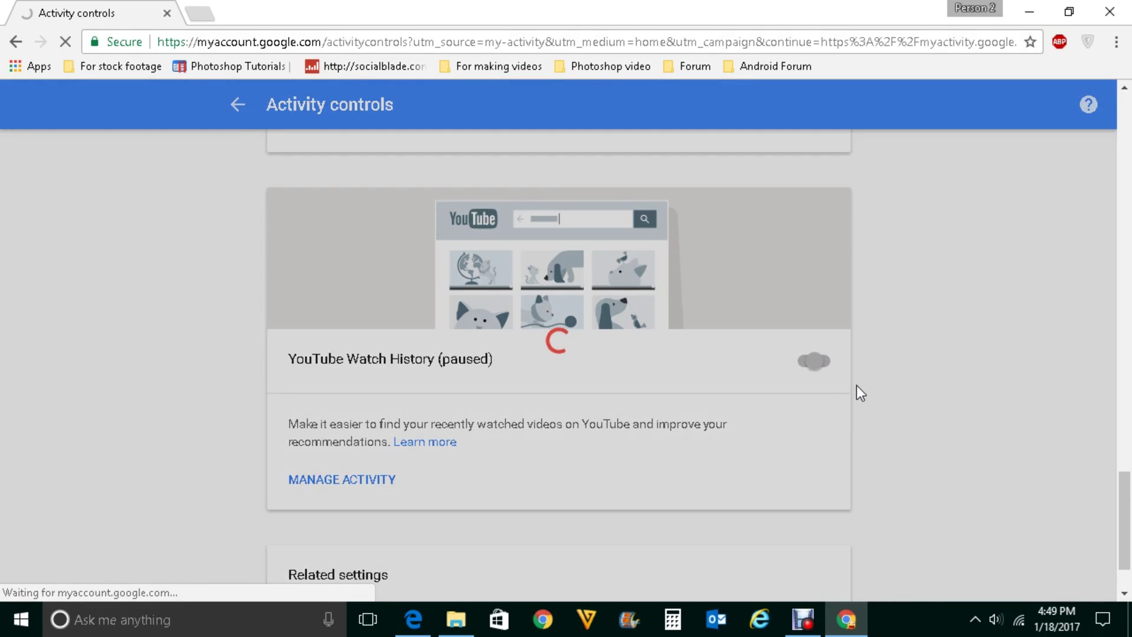